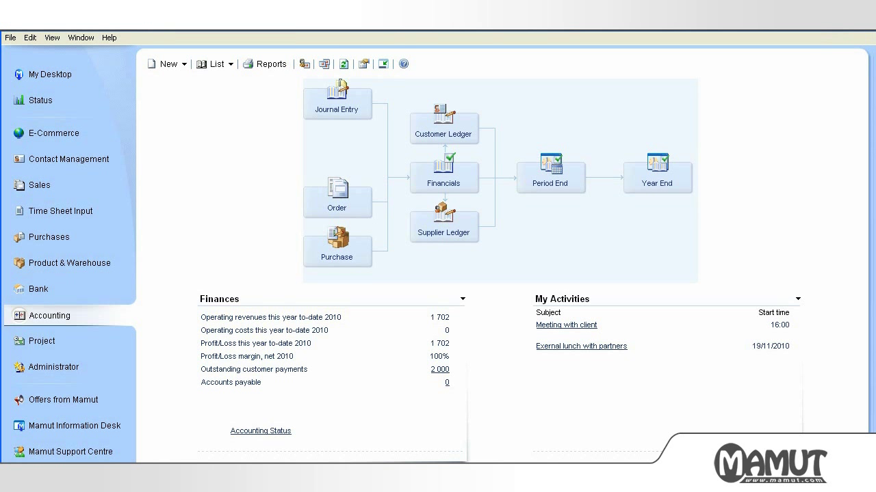
Step: Add the Mamutdemo company database to the Mamut Online Desktop Gold (1 comp) licence
left_click(115, 38)
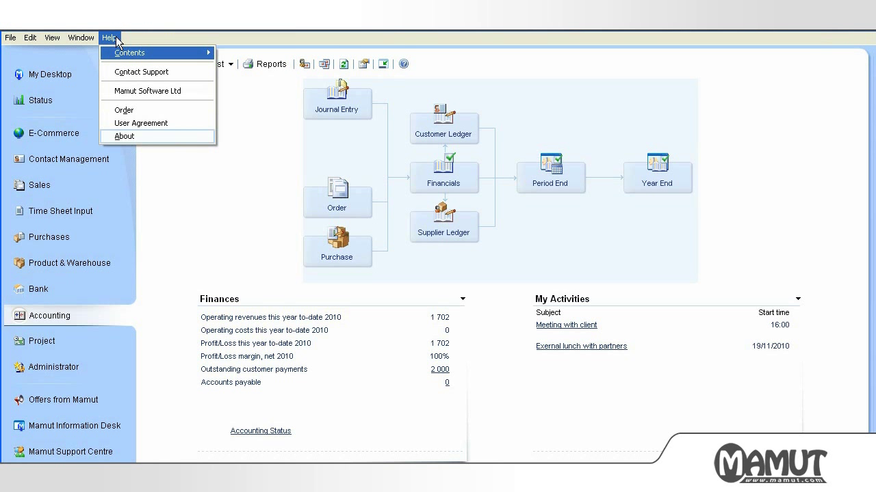
left_click(122, 137)
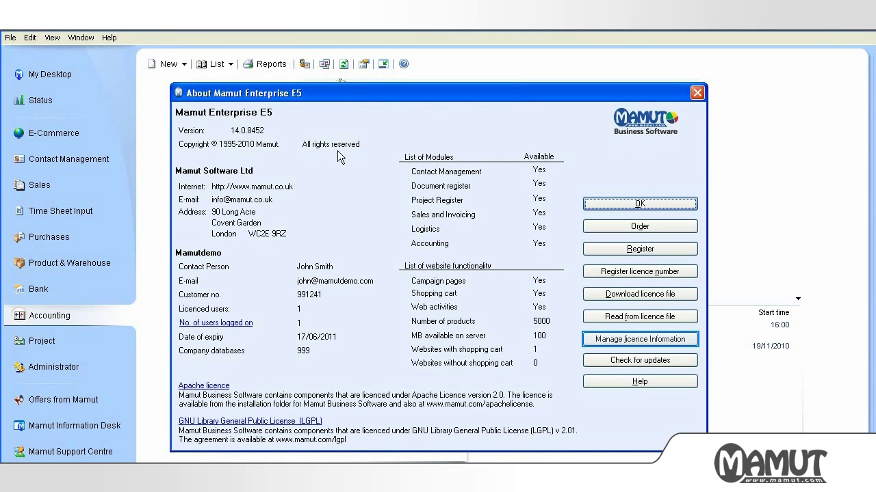
left_click(606, 338)
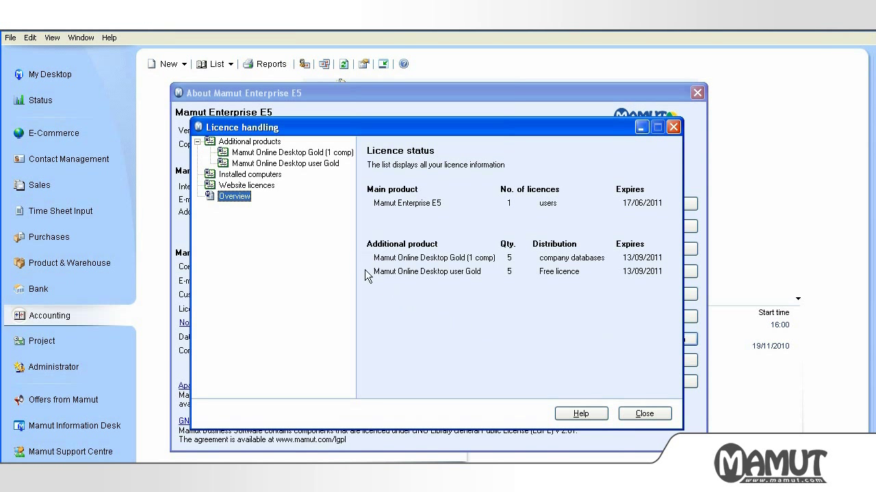
left_click(290, 152)
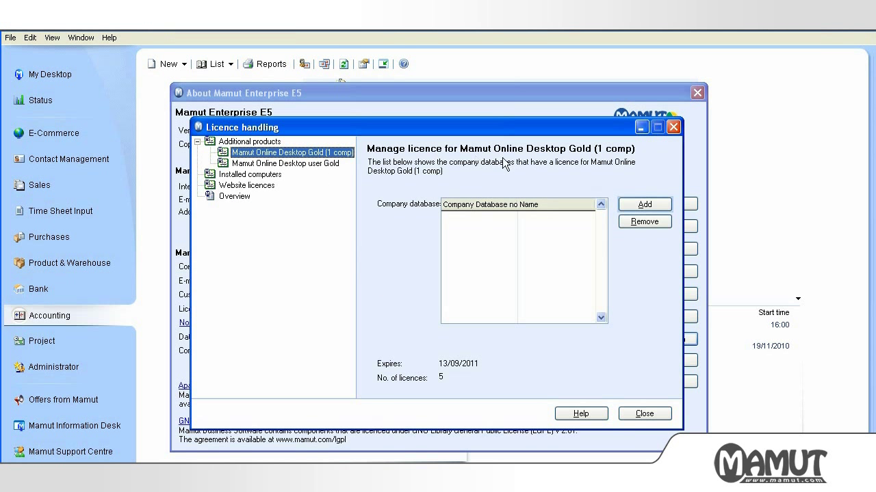
left_click(636, 208)
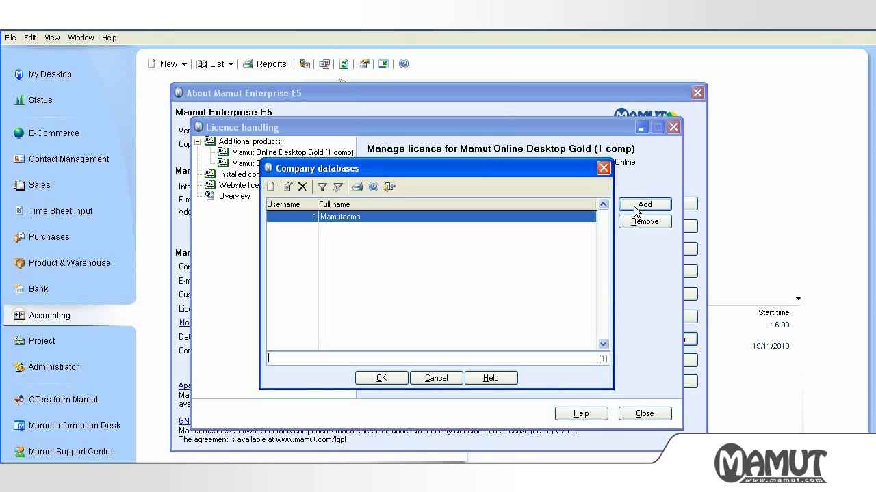
left_click(378, 378)
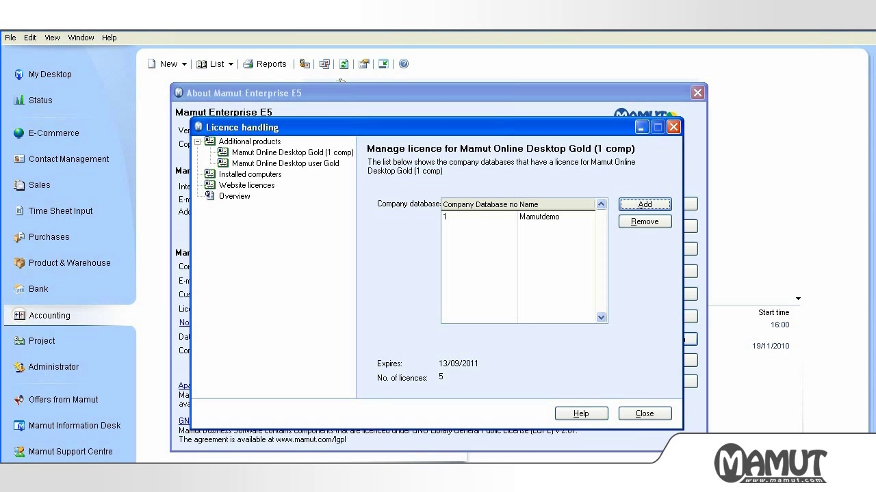
Step: Close the licence and product information dialogs and exit Mamut Business Software
left_click(644, 414)
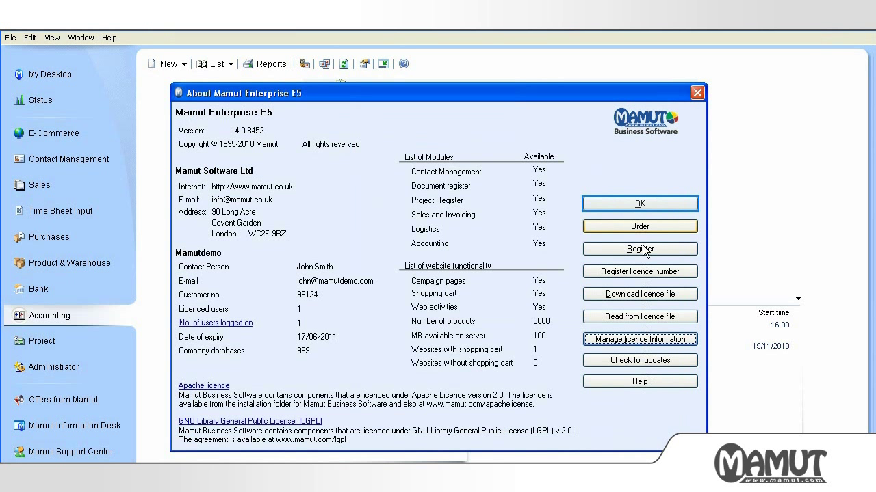
left_click(642, 205)
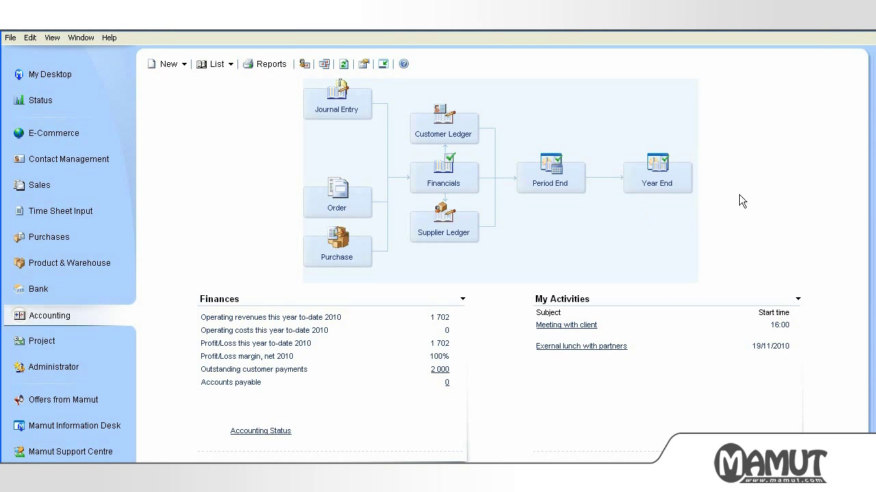
left_click(864, 37)
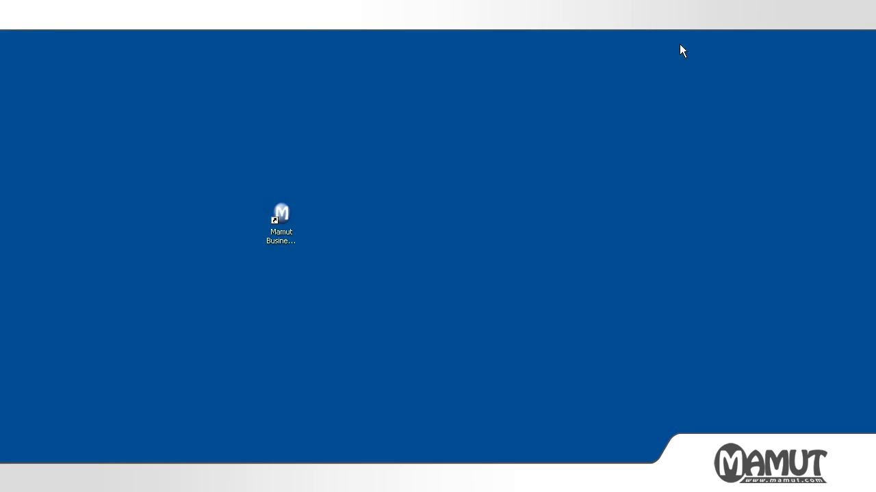
Step: Relaunch Mamut Business Software from its desktop shortcut
double_click(280, 217)
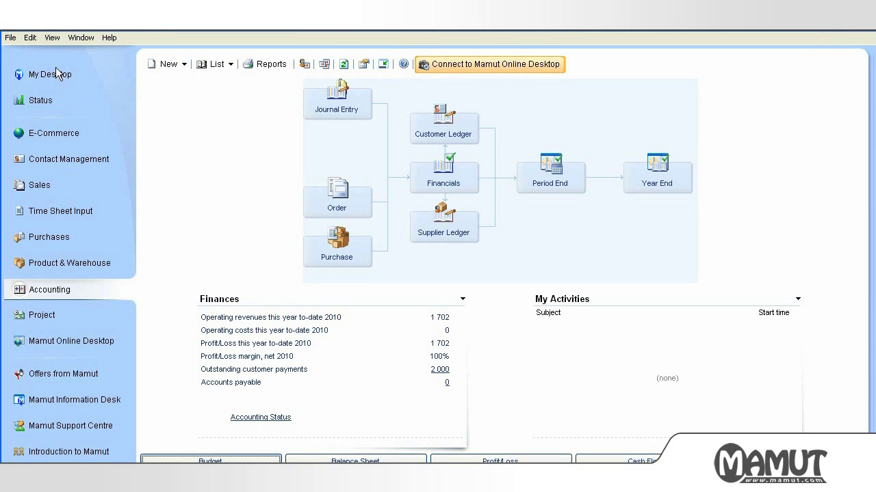
Step: Open the program Settings and go to the Mamutdemo Company settings
left_click(52, 38)
key("Up")
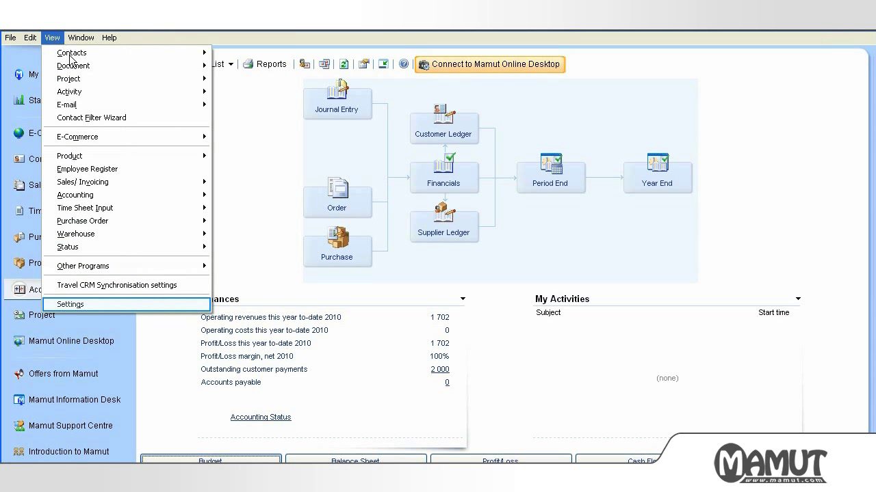
left_click(89, 304)
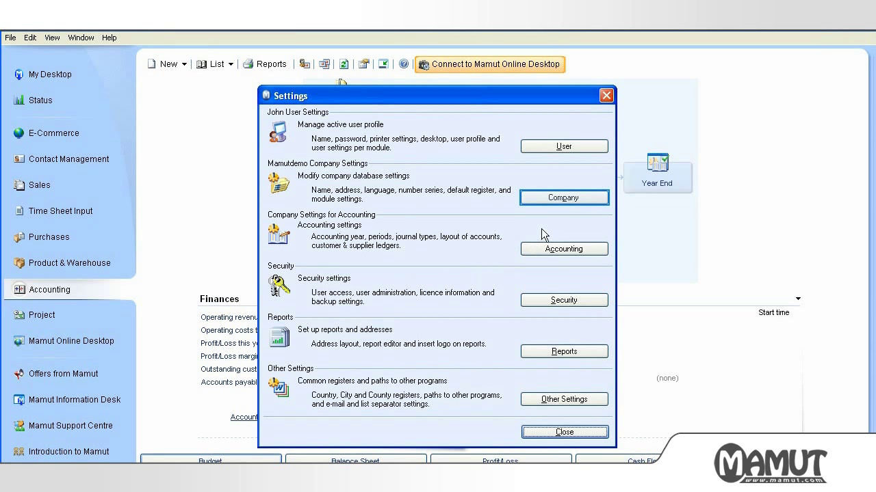
left_click(556, 198)
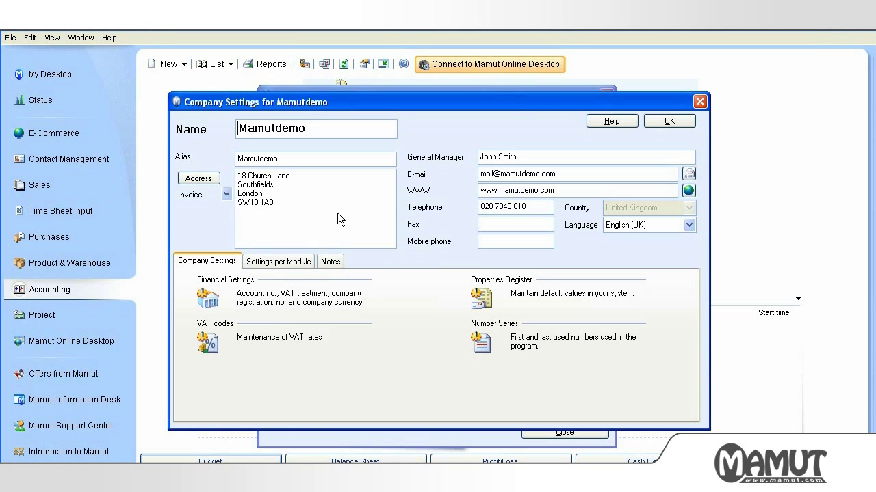
Step: Review and accept the Financial Settings, then close Company Settings back to the Settings list
left_click(209, 306)
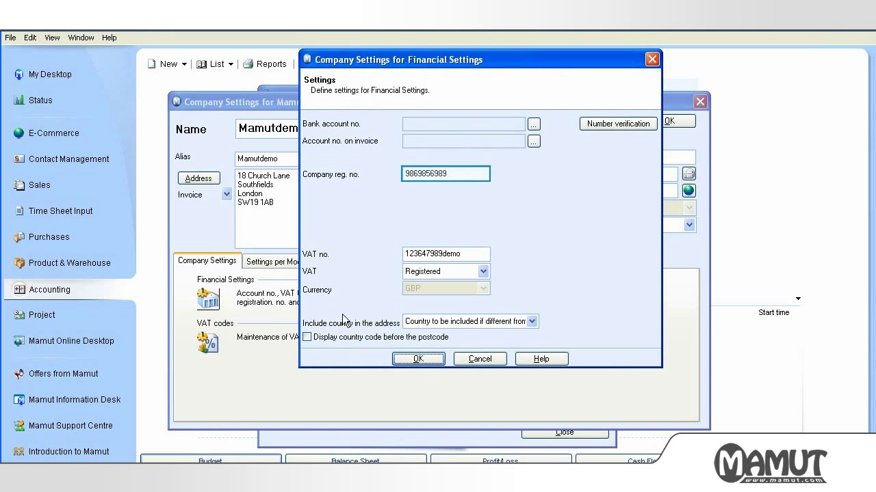
left_click(408, 357)
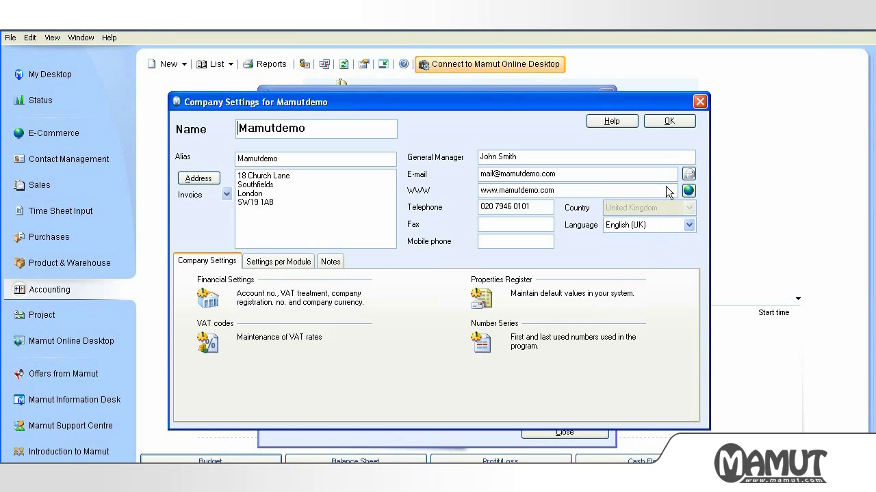
left_click(671, 130)
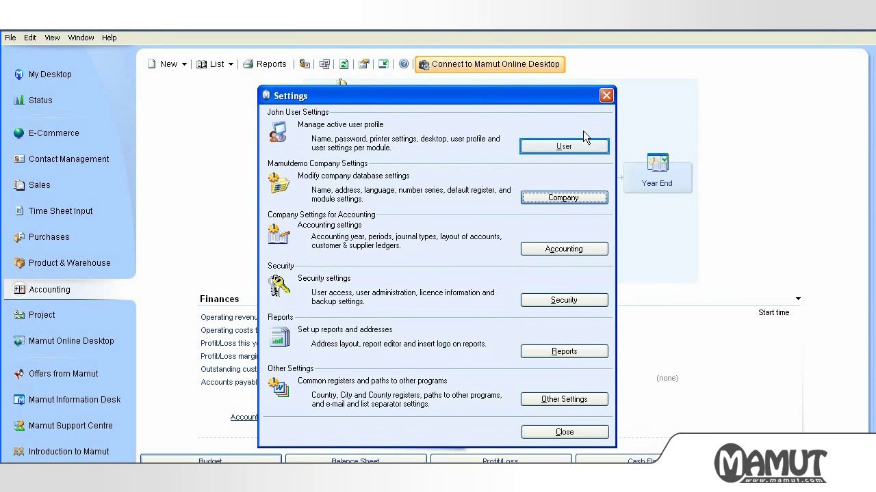
Step: Link the current user to the matching employee record, then close Settings back to Accounting
left_click(572, 145)
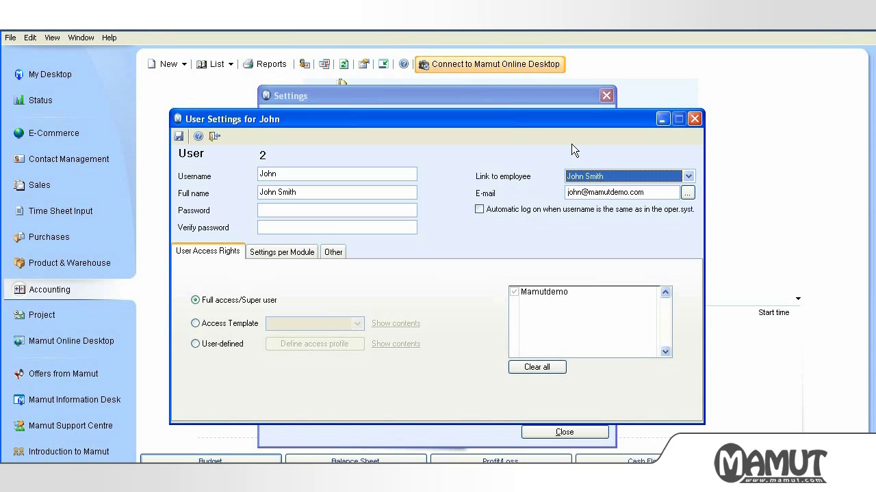
left_click(688, 176)
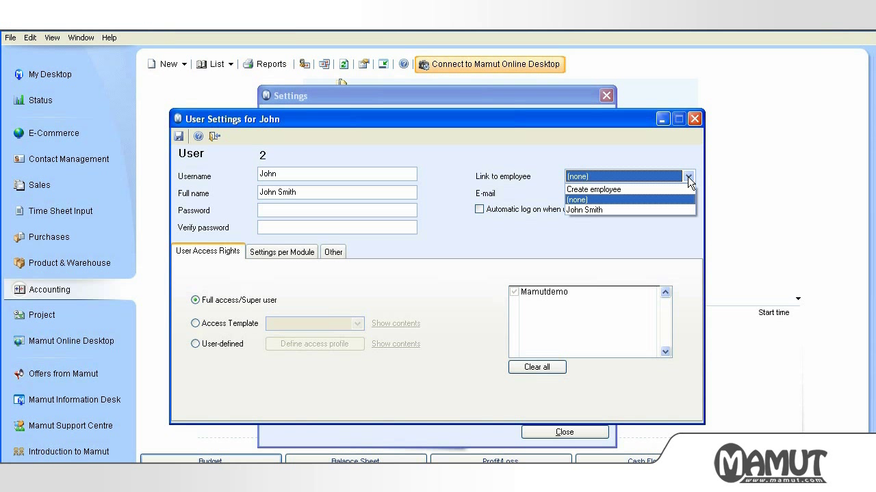
left_click(599, 210)
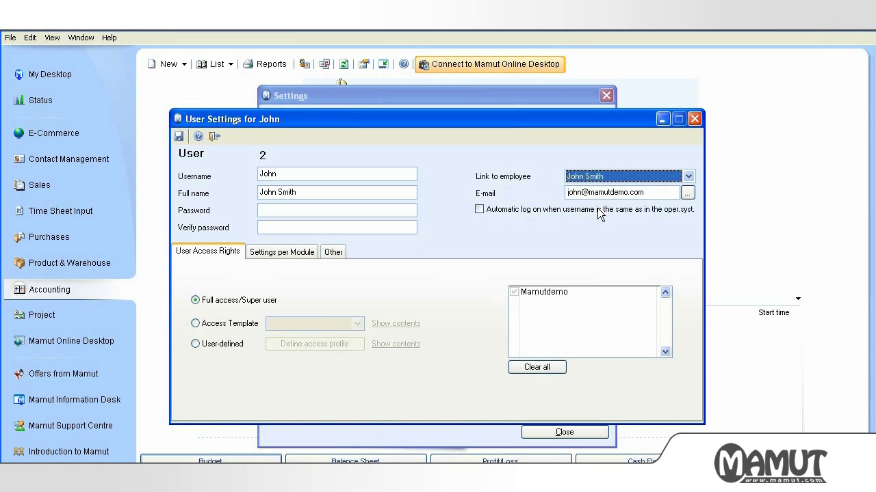
left_click(214, 136)
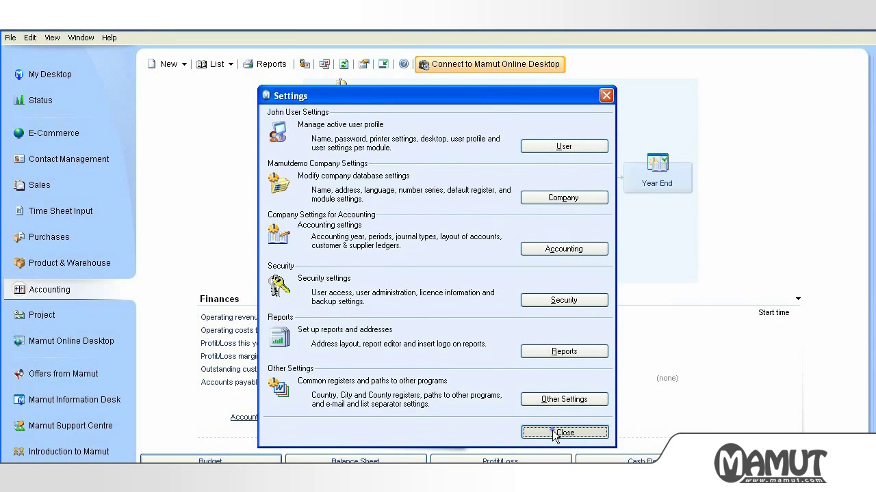
left_click(552, 431)
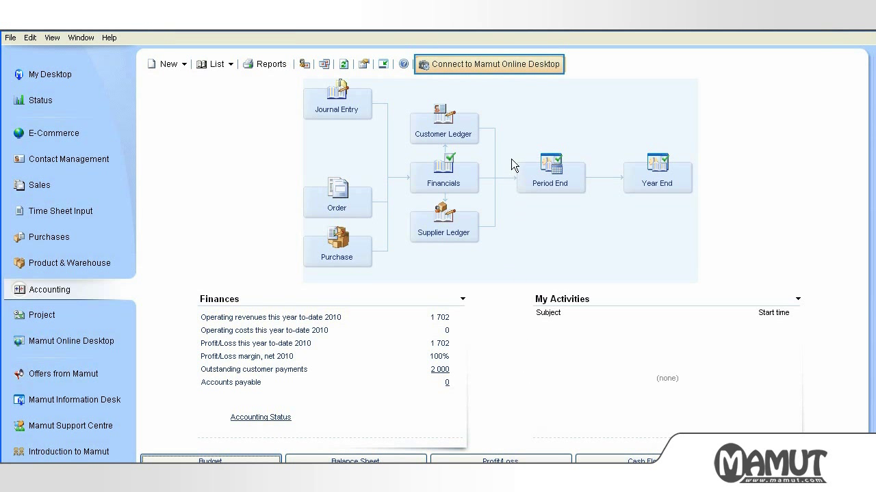
Step: Launch the Mamut Online Desktop connection wizard and start registering a new Mamut ID
left_click(510, 65)
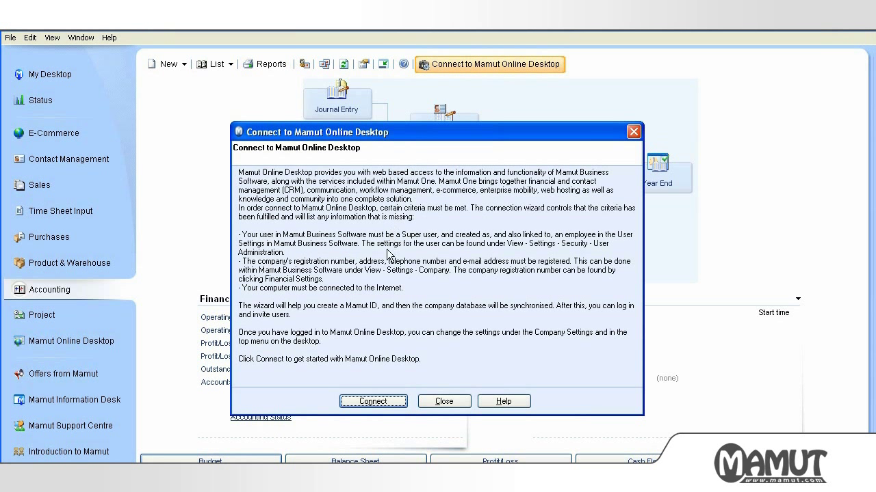
left_click(378, 400)
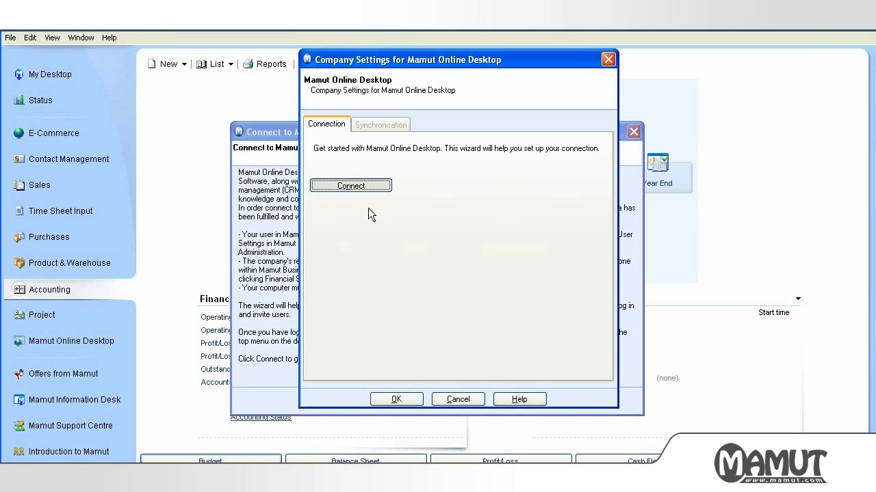
left_click(368, 184)
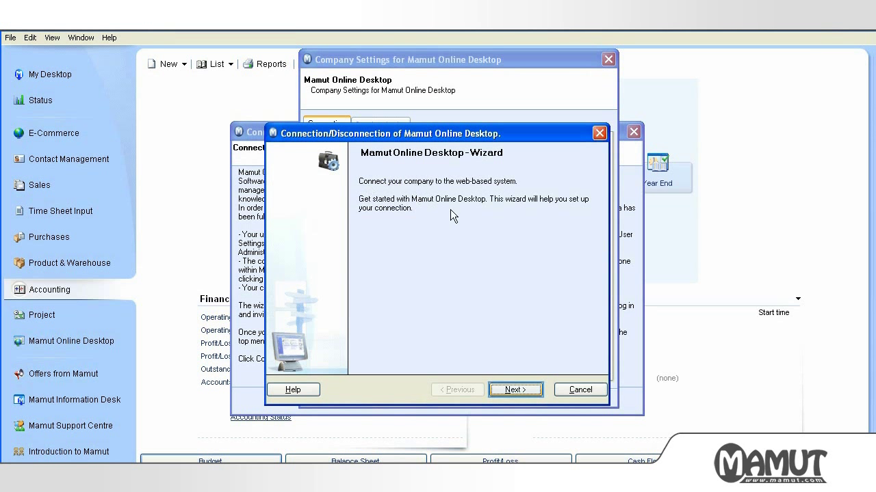
left_click(513, 390)
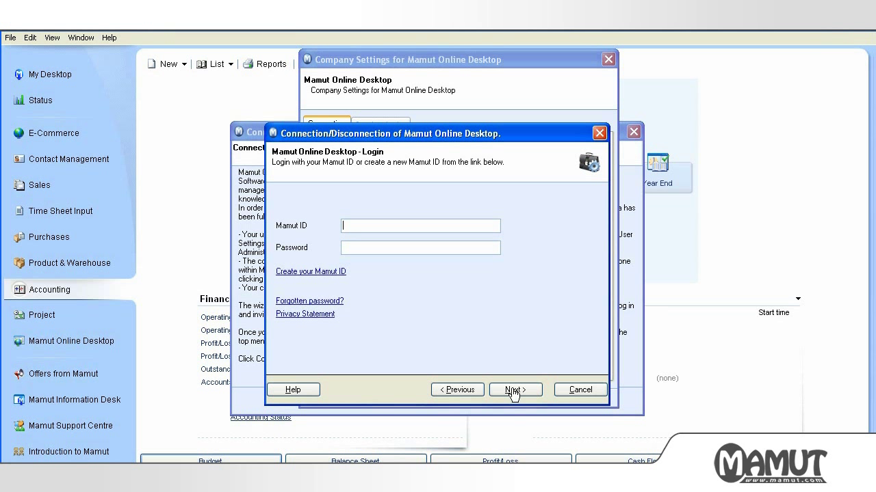
key("Tab")
key("Tab")
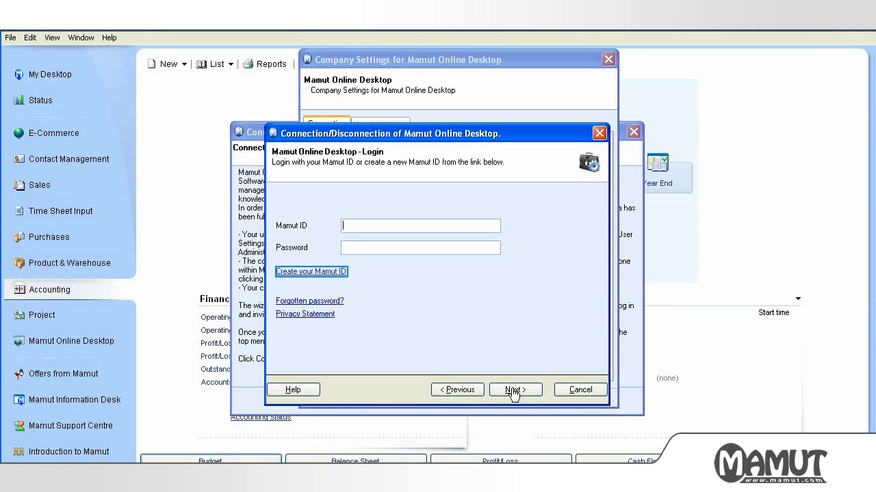
left_click(326, 273)
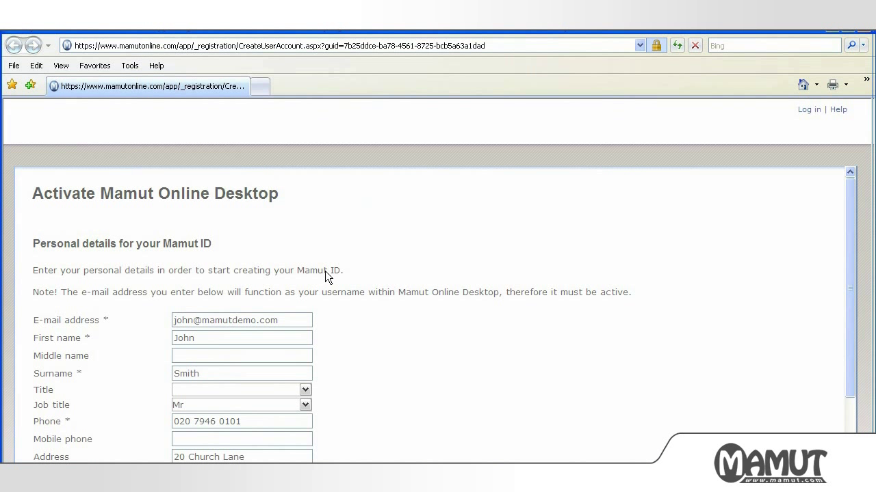
Step: Scroll through the prefilled personal details and submit them for the new Mamut ID
left_click_drag(848, 239, 847, 326)
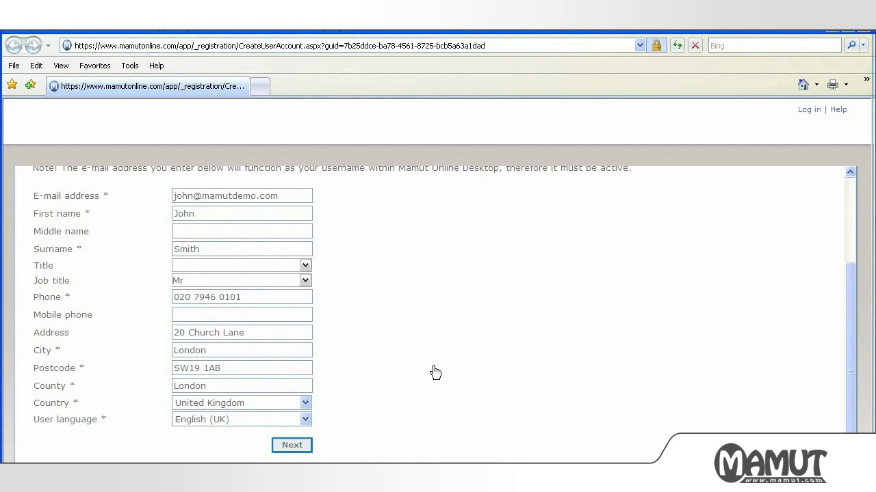
left_click(301, 446)
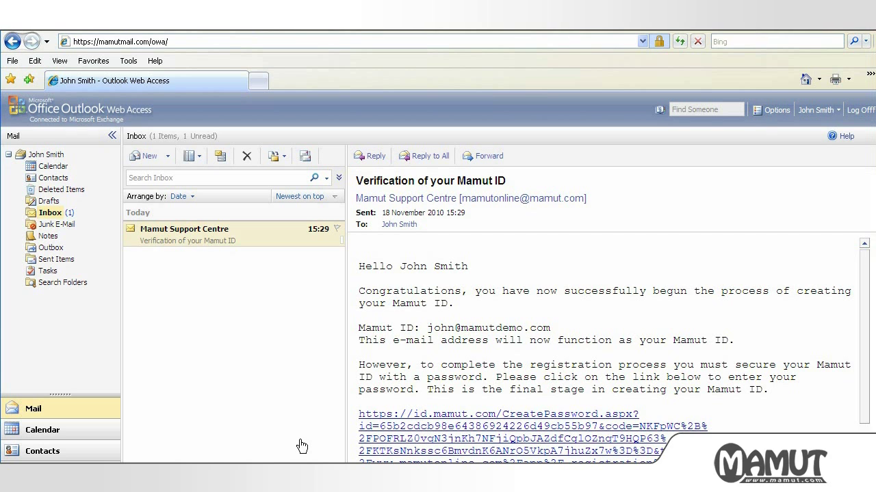
Step: Follow the CreatePassword link in the Mamut ID verification e-mail
left_click(519, 443)
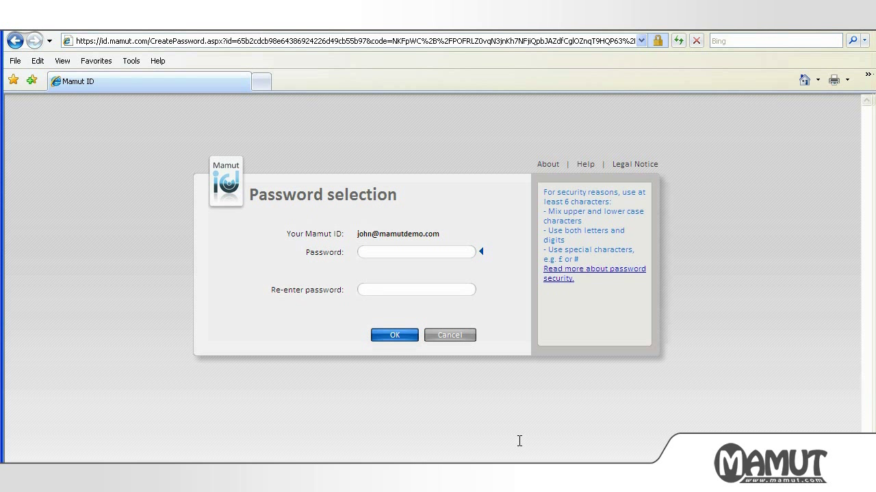
Step: Enter and confirm the new Mamut ID password, then acknowledge the Congratulations message
left_click(370, 251)
type("Mamut123")
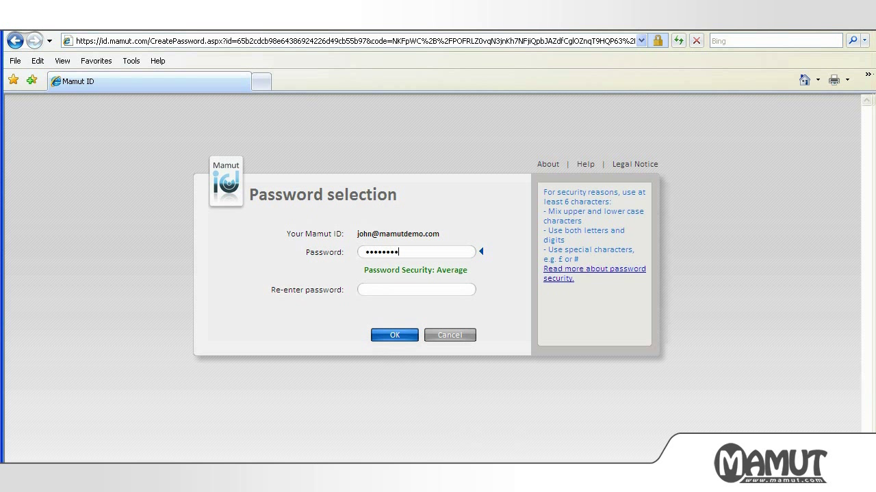
key("Tab")
type("Mamut123")
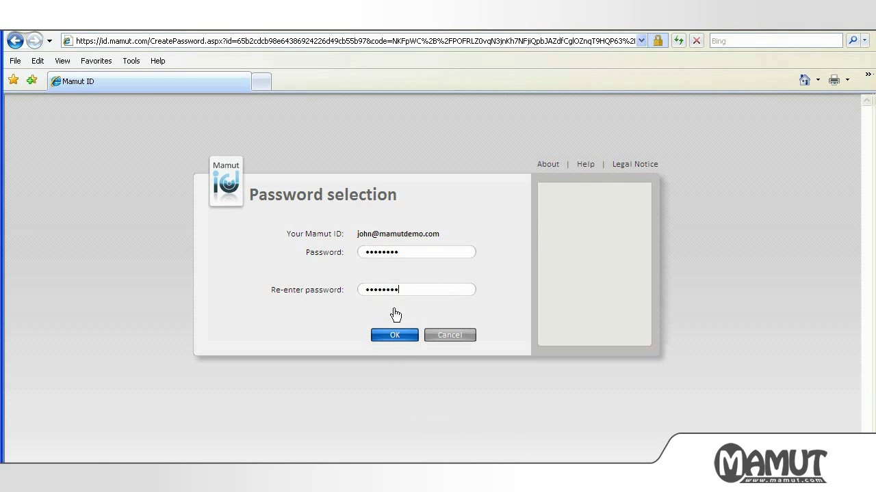
left_click(394, 335)
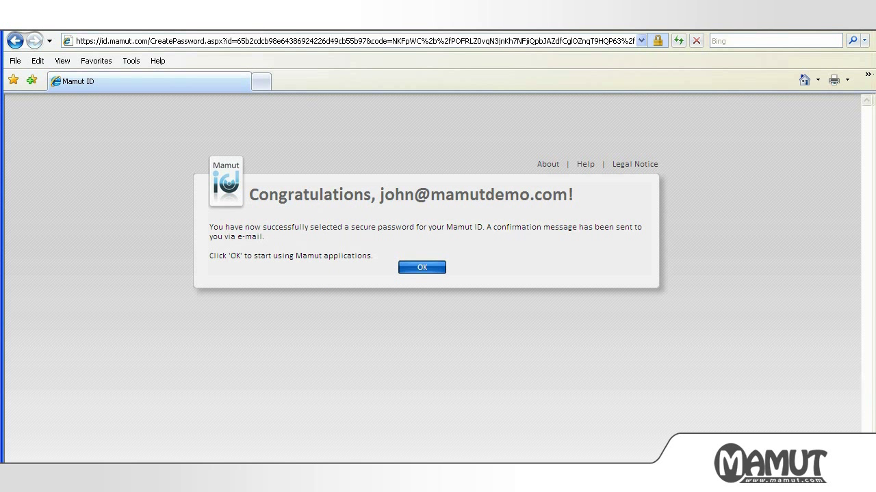
left_click(430, 268)
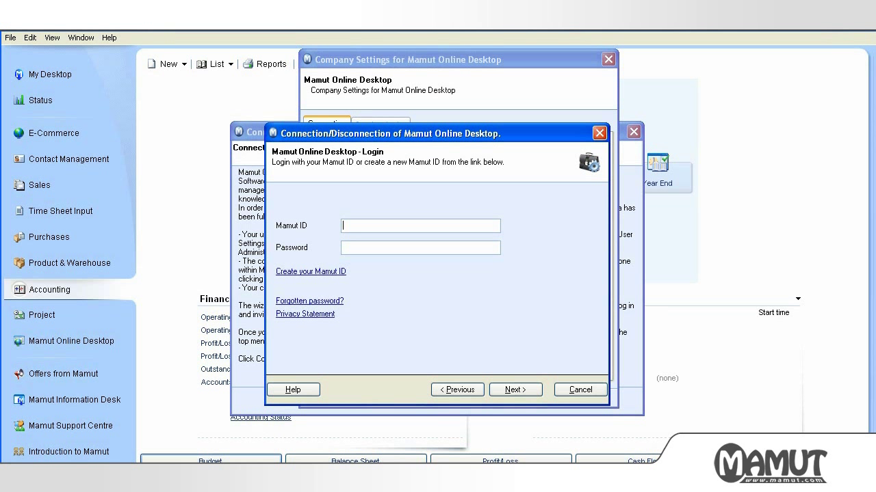
Step: Log in to the wizard with the new Mamut ID e-mail and its password
key("Tab")
type("********")
left_click(528, 392)
left_click(517, 390)
left_click(516, 391)
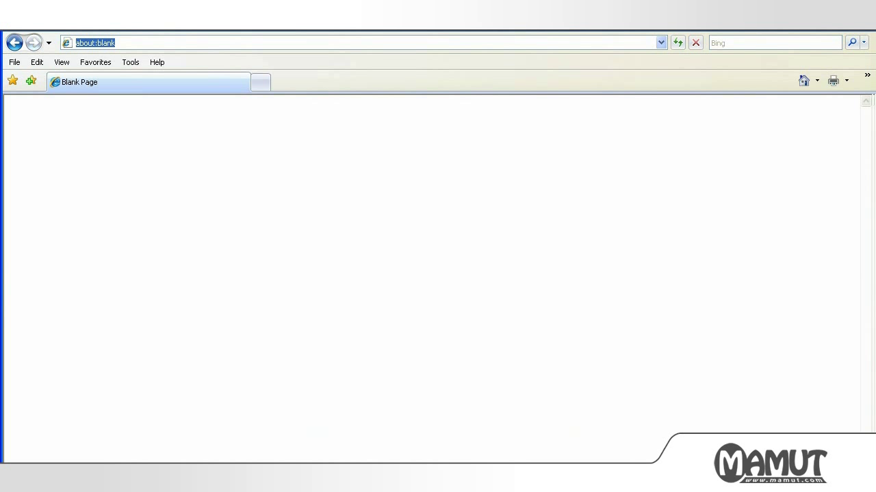
type("www.mamutonline.com")
key("Return")
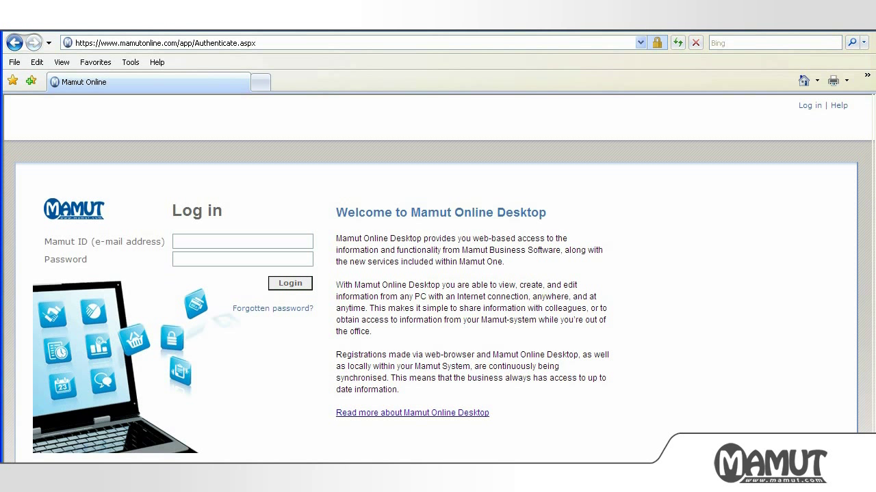
key("Tab")
type("password")
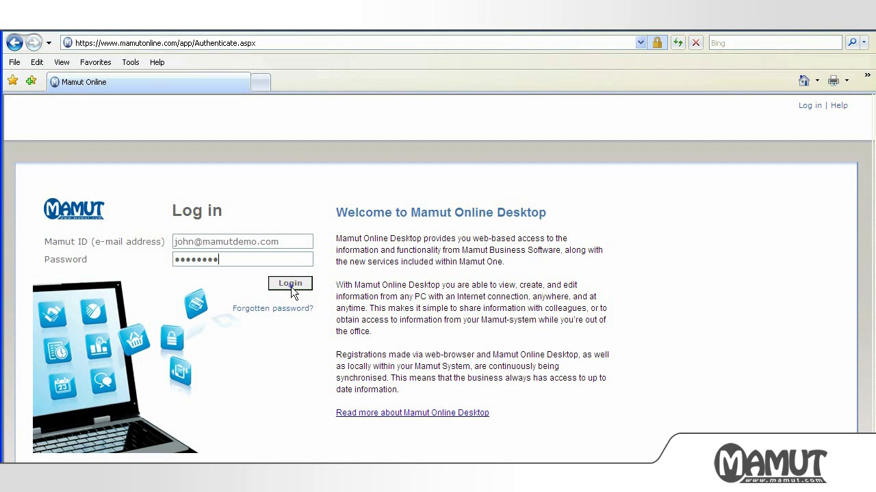
left_click(290, 284)
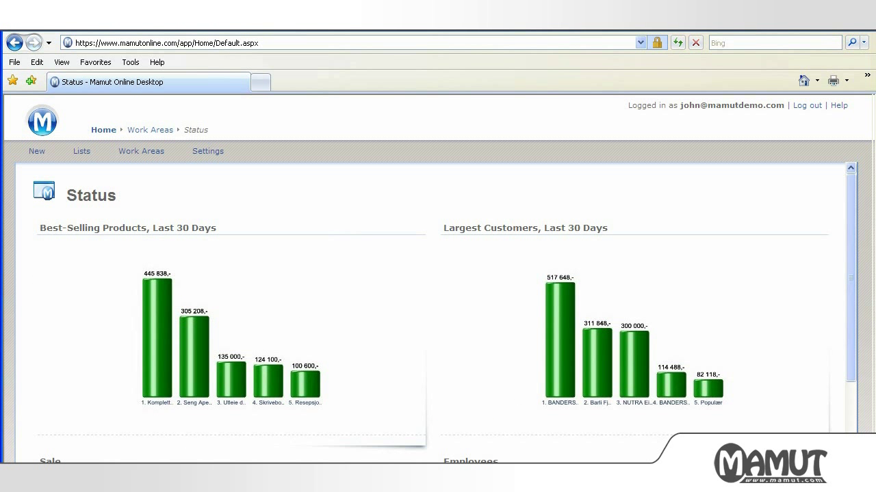